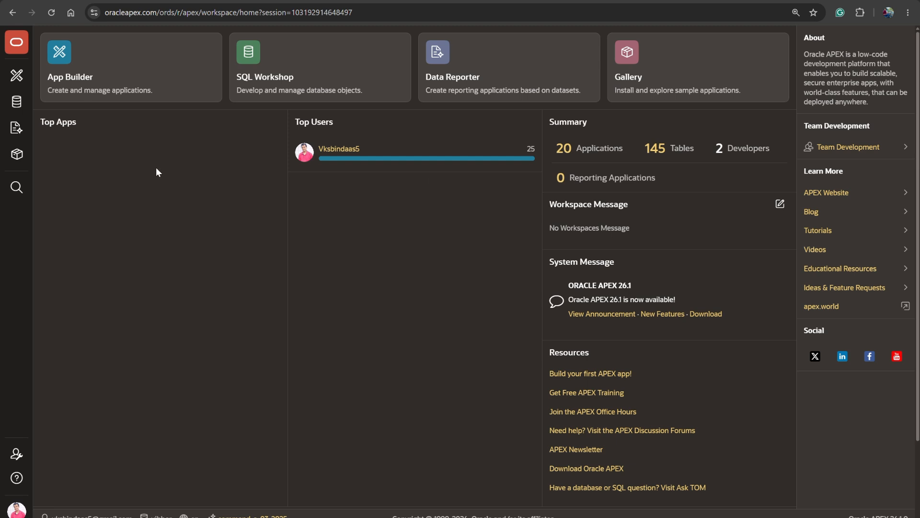
mouse_move(17, 101)
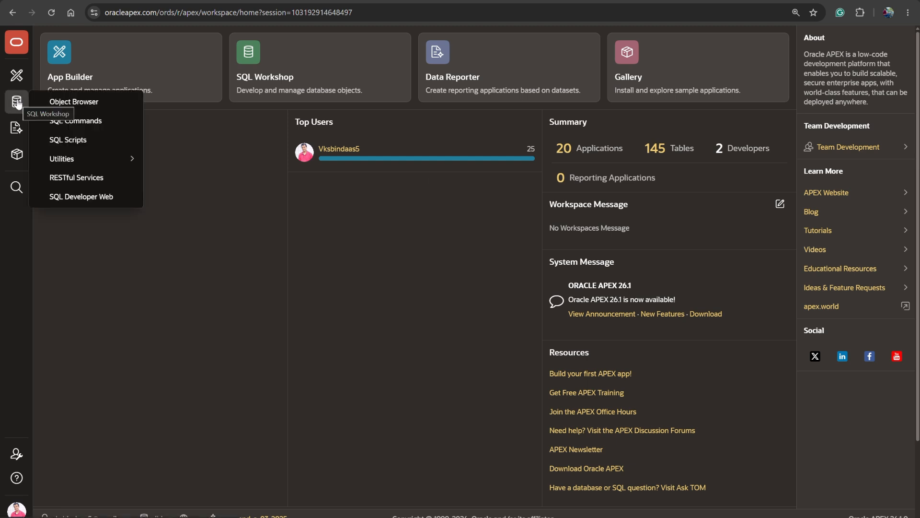
left_click(85, 178)
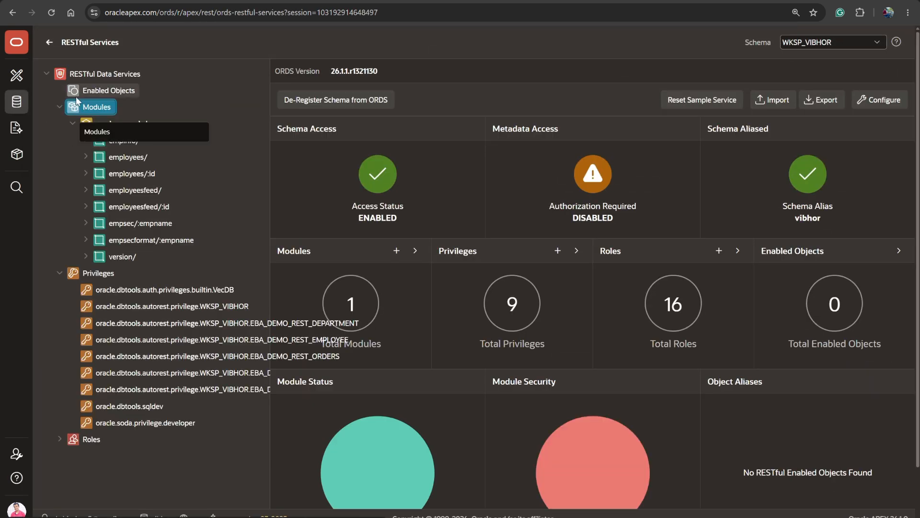
left_click(77, 106)
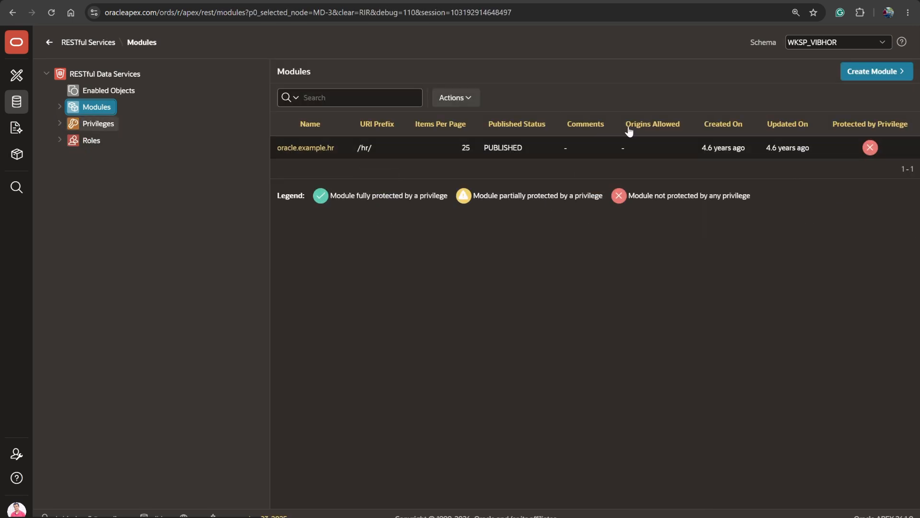
left_click(879, 80)
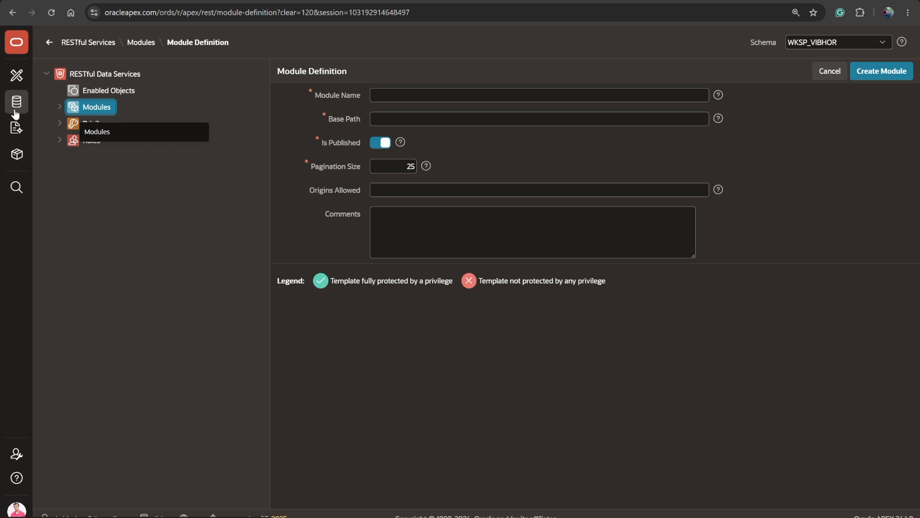
- Review the INVENTORY_ITEMS CREATE TABLE statement and the Keyboard INSERT statement from the SQL Commands history
mouse_move(16, 102)
left_click(52, 129)
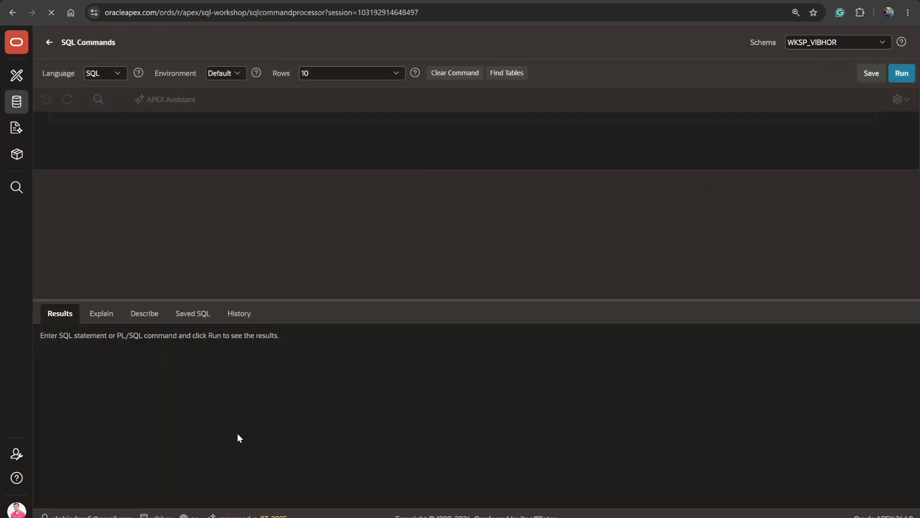
left_click(228, 310)
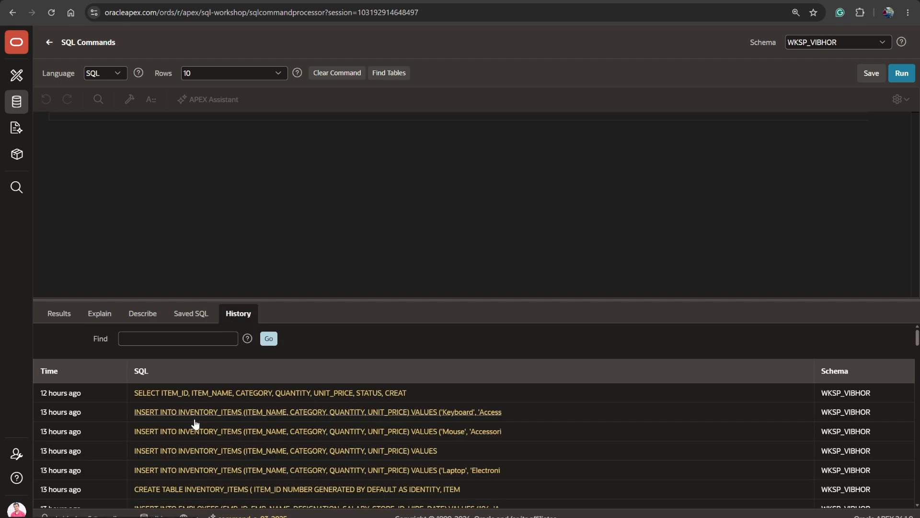
left_click(197, 493)
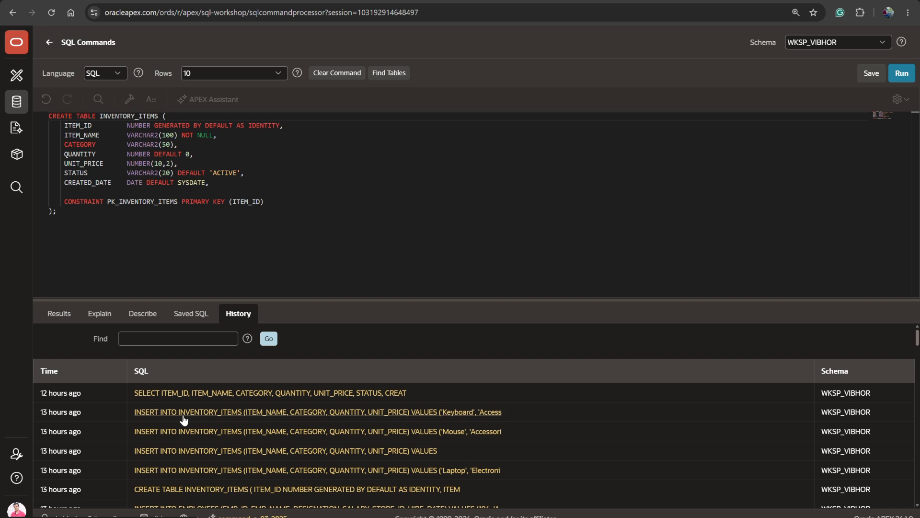
left_click(183, 417)
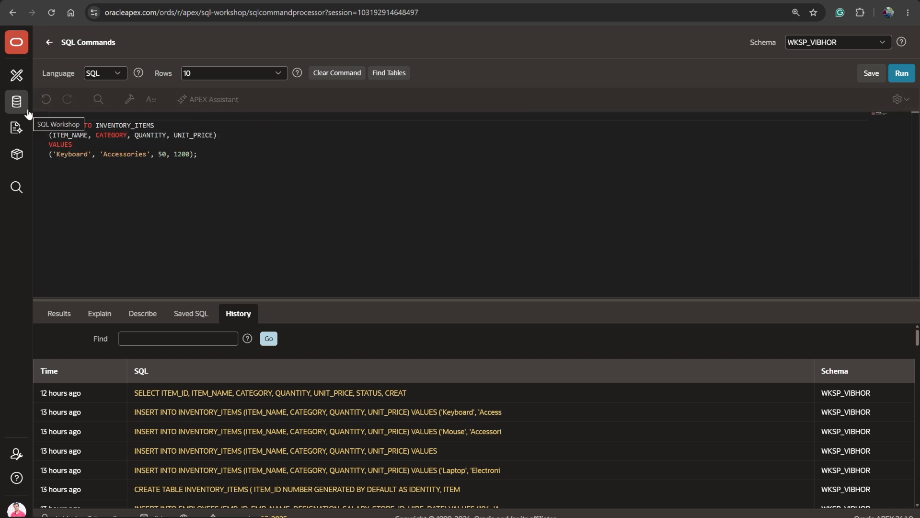
- Create a RESTful Services module named Inventory_api with the base path Inventory_api
left_click(28, 115)
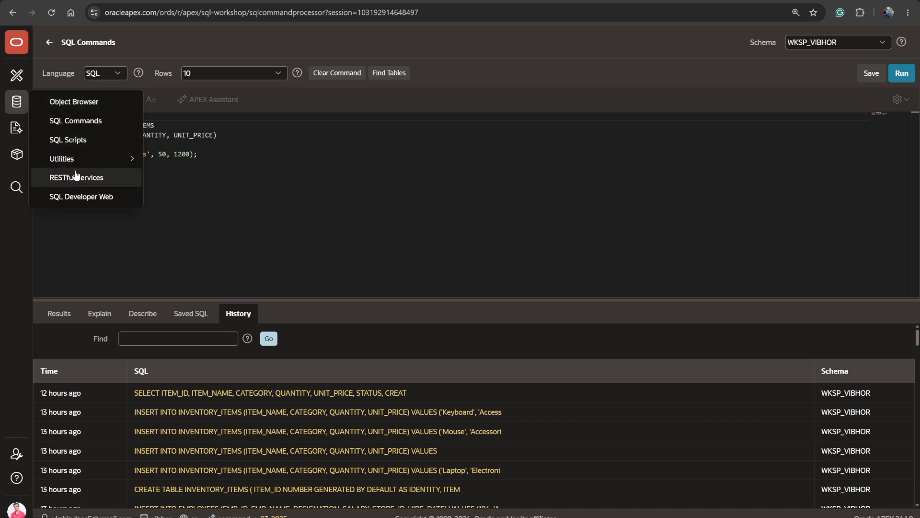
left_click(76, 176)
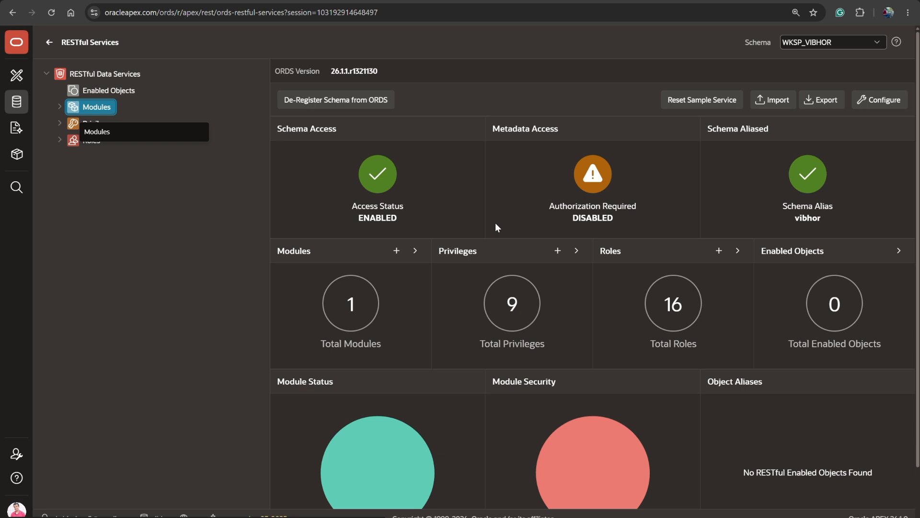
mouse_move(14, 103)
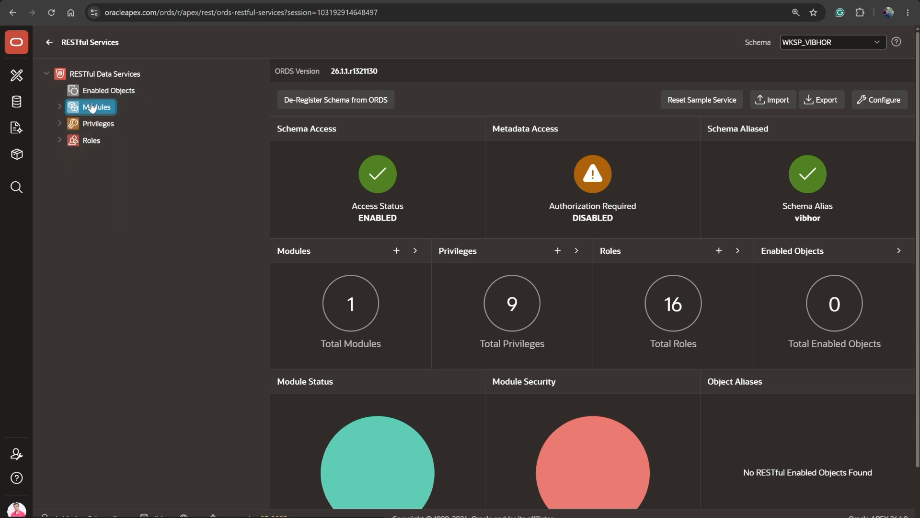
left_click(95, 107)
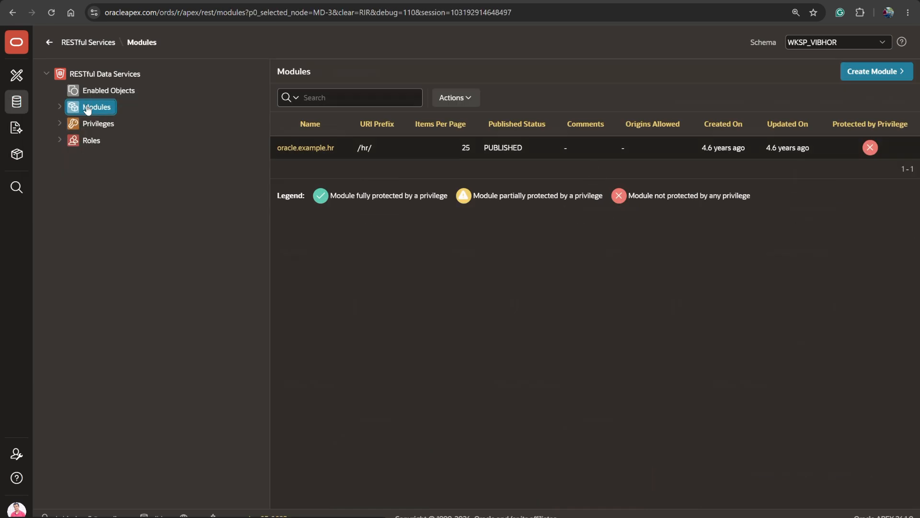
left_click(861, 74)
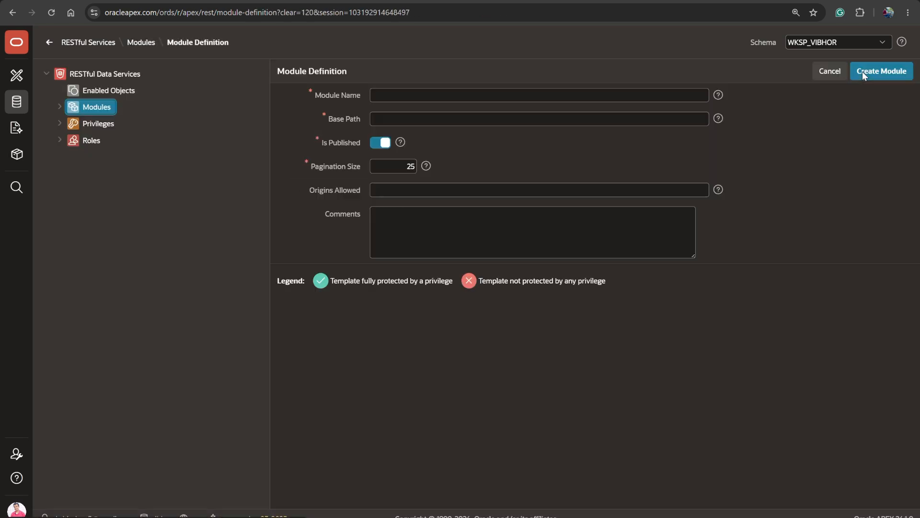
left_click(555, 95)
type("Inventory_api")
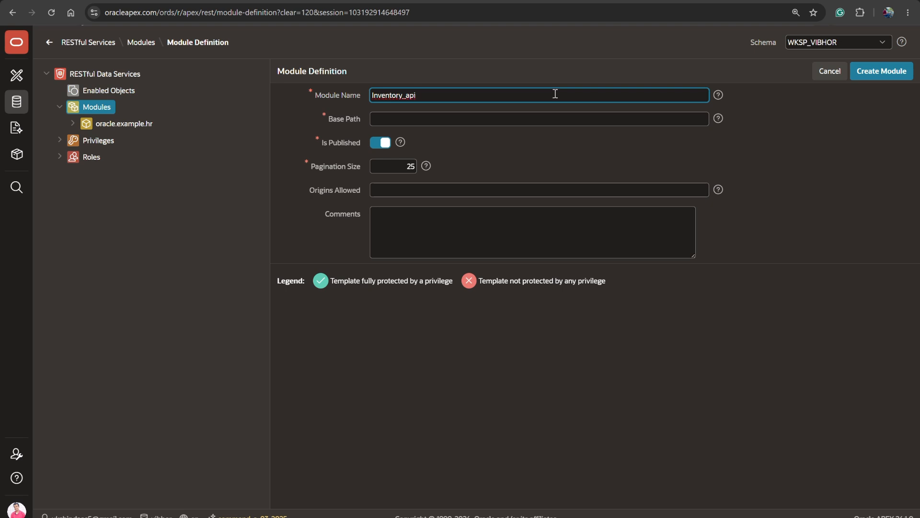
left_click(558, 118)
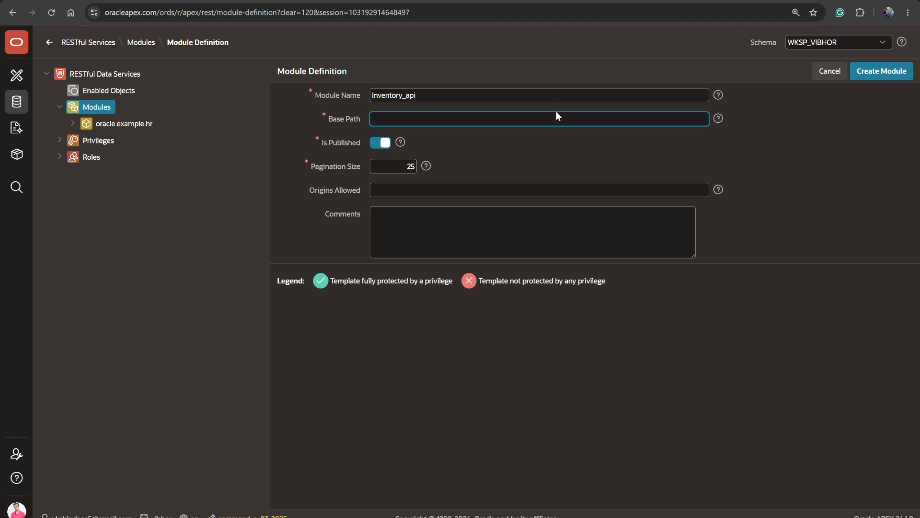
type("Inventory_api")
left_click(901, 72)
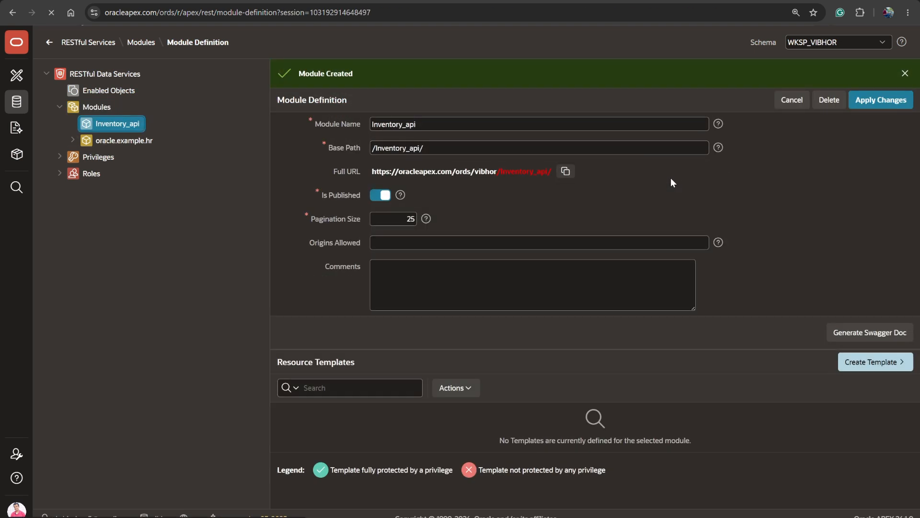
- Create a resource template in the Inventory_api module with the URI template InventoryTemp
left_click(894, 369)
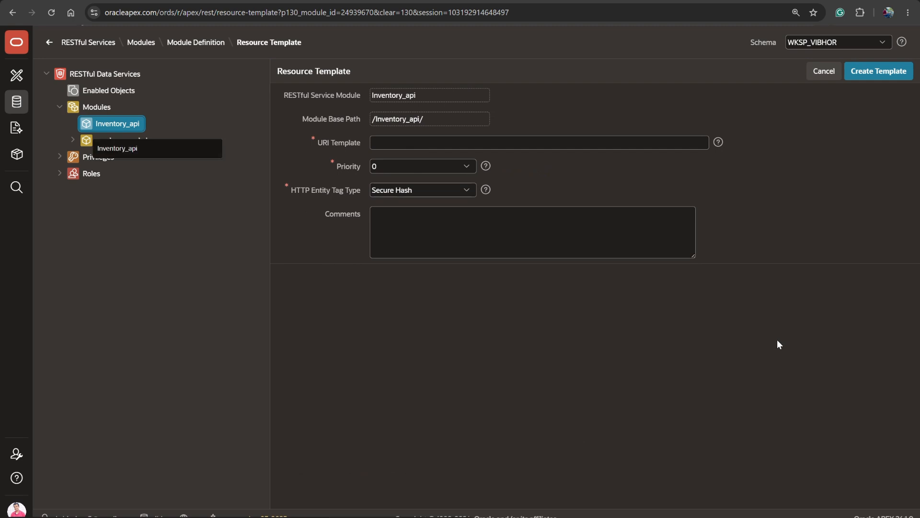
left_click(430, 148)
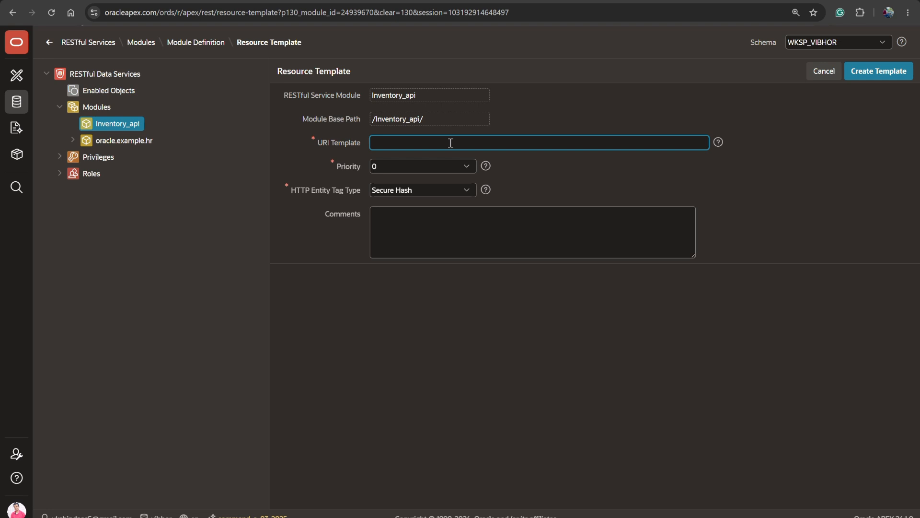
type("InventoryTemp")
left_click(390, 144)
type("t")
left_click(879, 71)
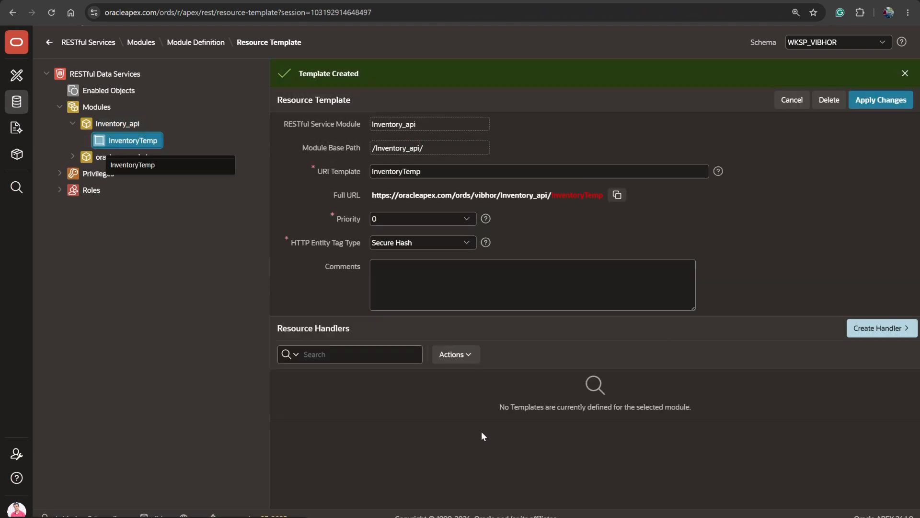
- Create a GET collection query handler for InventoryTemp with the source "select * from INVENTORY_ITEMS"
left_click(903, 334)
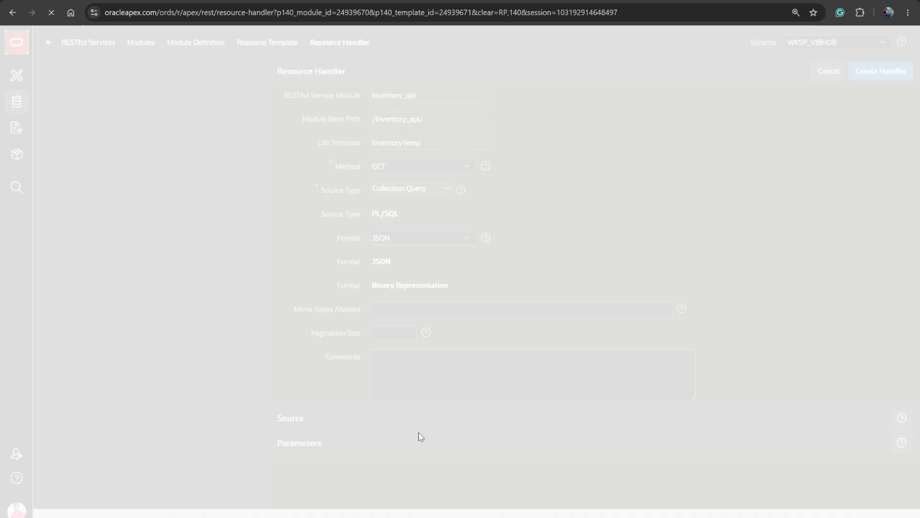
type("s")
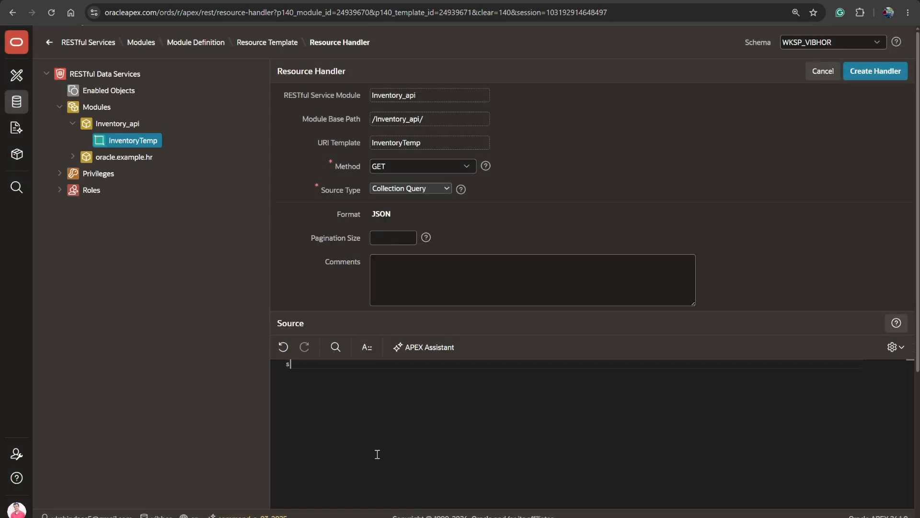
type("elect * from")
key("super+v")
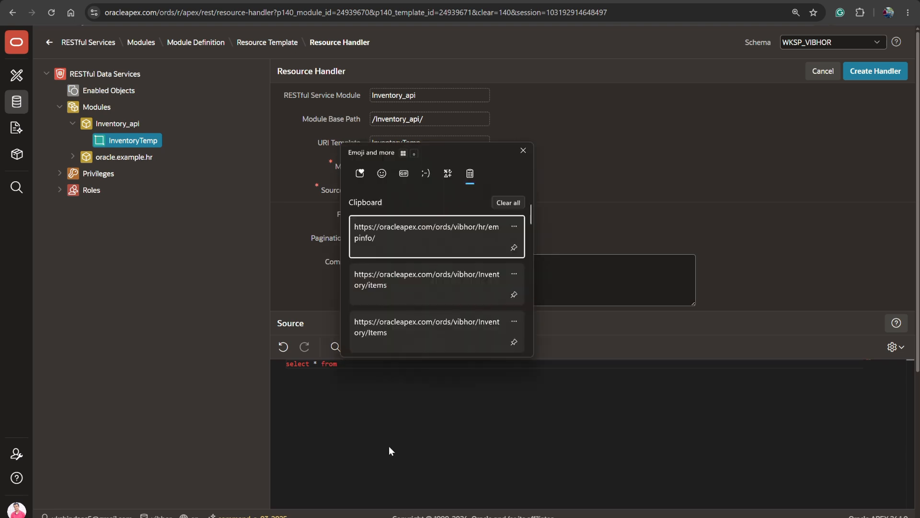
scroll(452, 289, "down", 1)
scroll(449, 281, "down", 2)
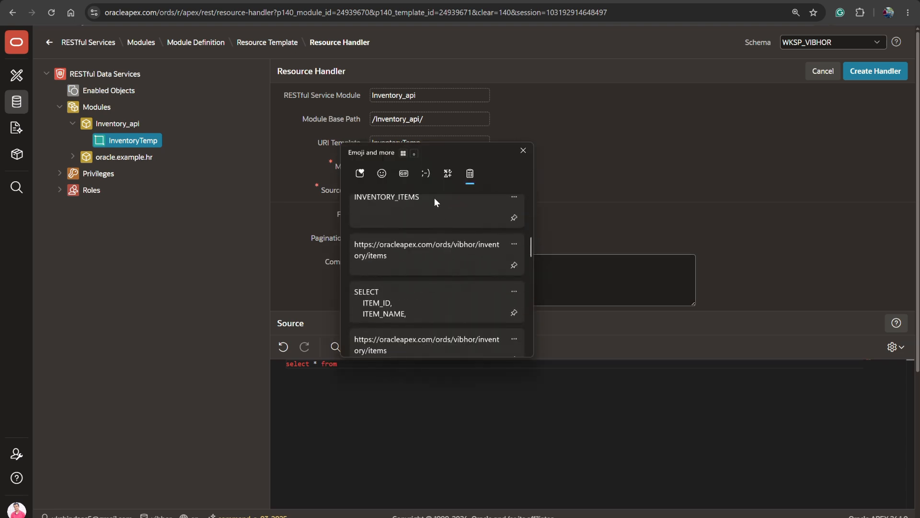
left_click(434, 197)
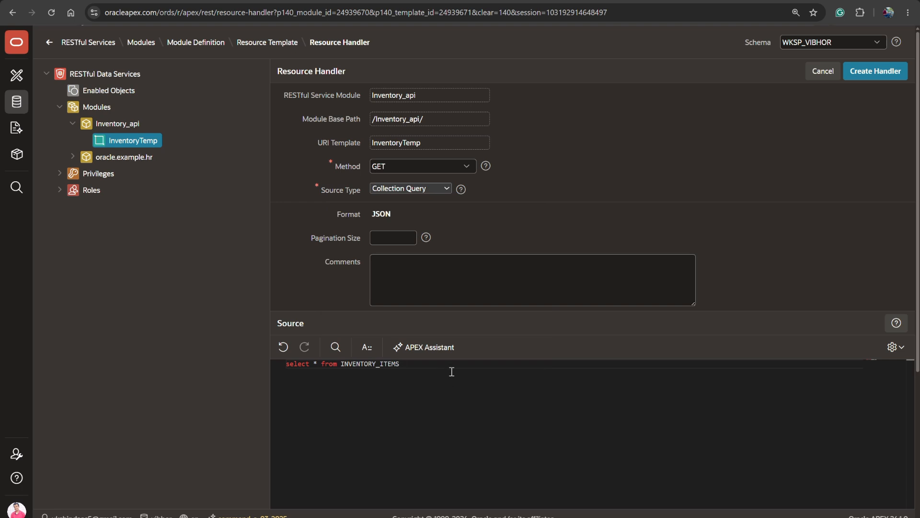
left_click(883, 71)
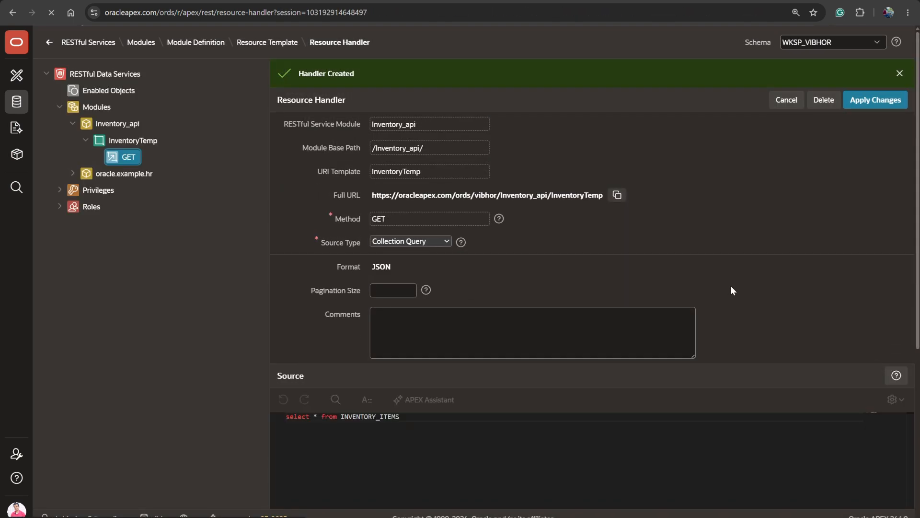
- Copy the GET handler's full URL and load it in a new browser tab
left_click(617, 195)
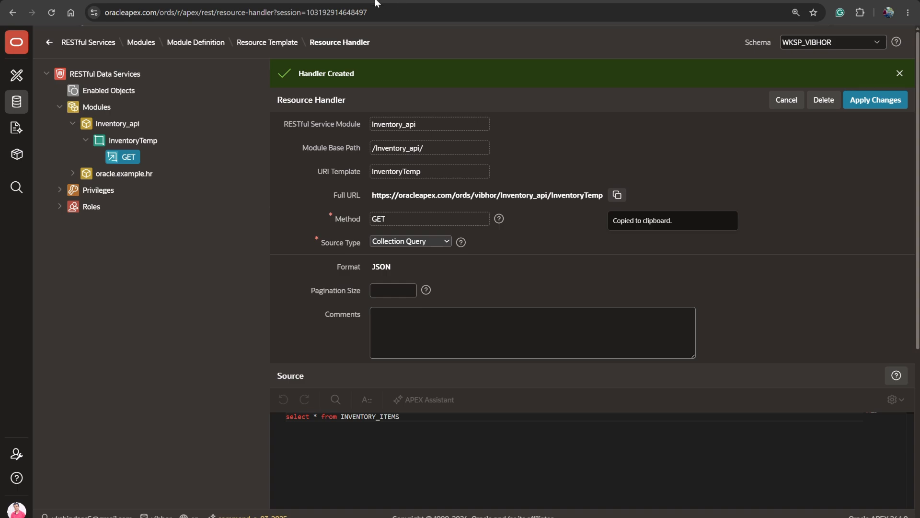
key("ctrl+t")
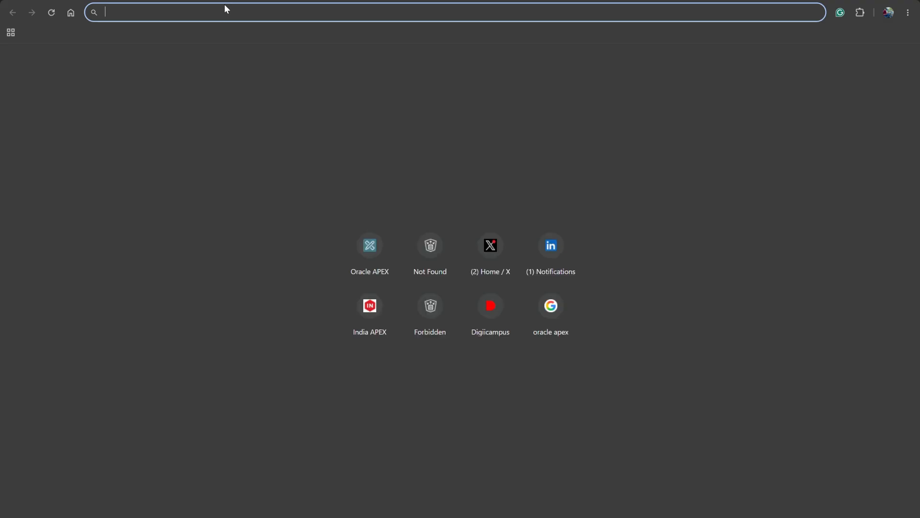
key("ctrl+v")
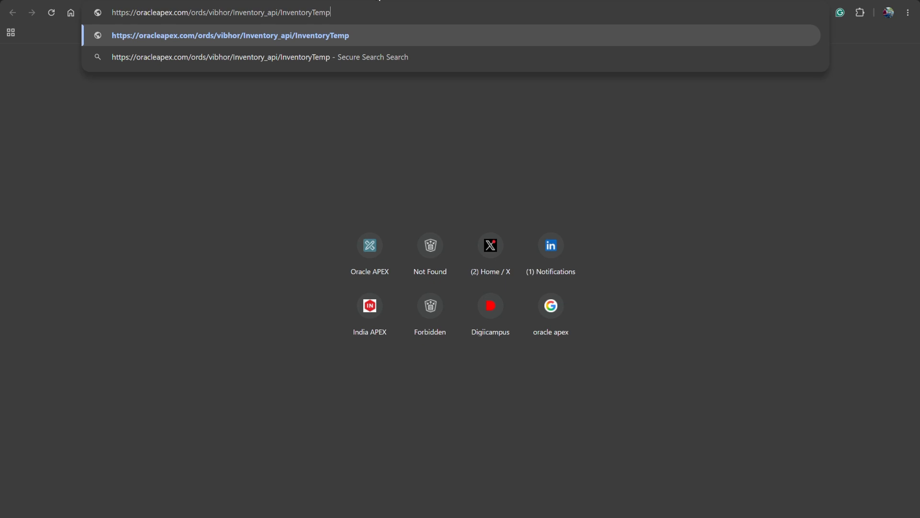
key("Return")
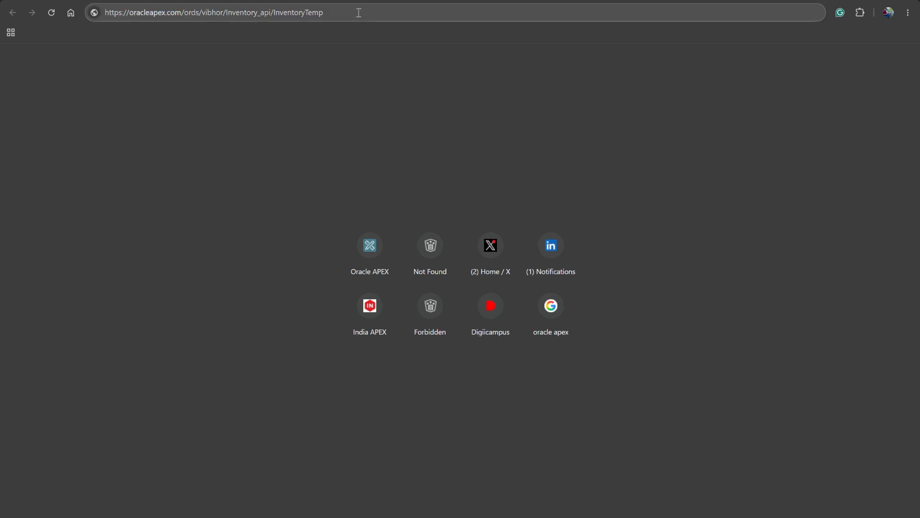
key("Return")
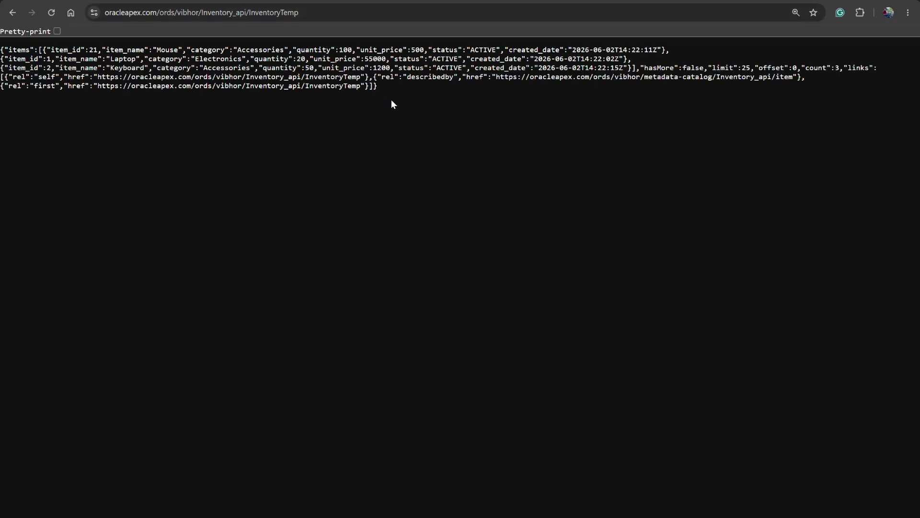
- Copy the JSON response into the JSON Formatter site and look through the formatted output
triple_click(393, 78)
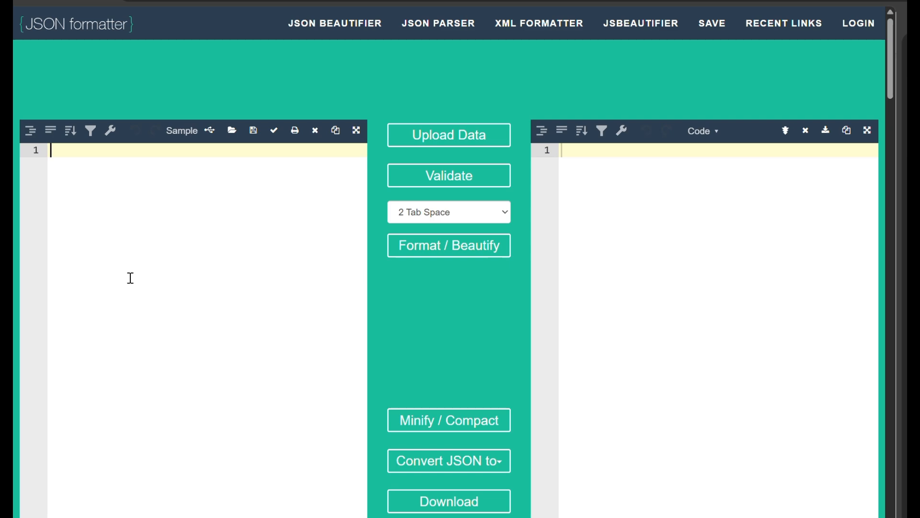
key("ctrl+v")
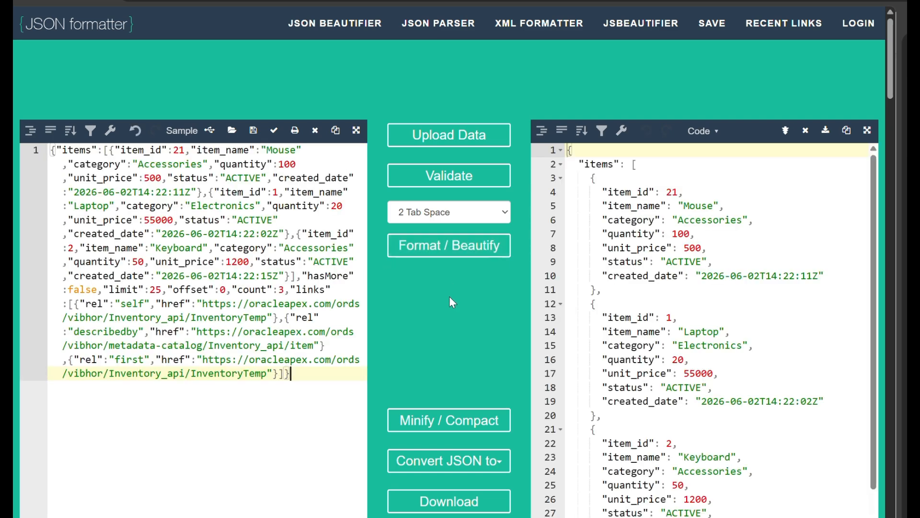
scroll(768, 364, "down", 2)
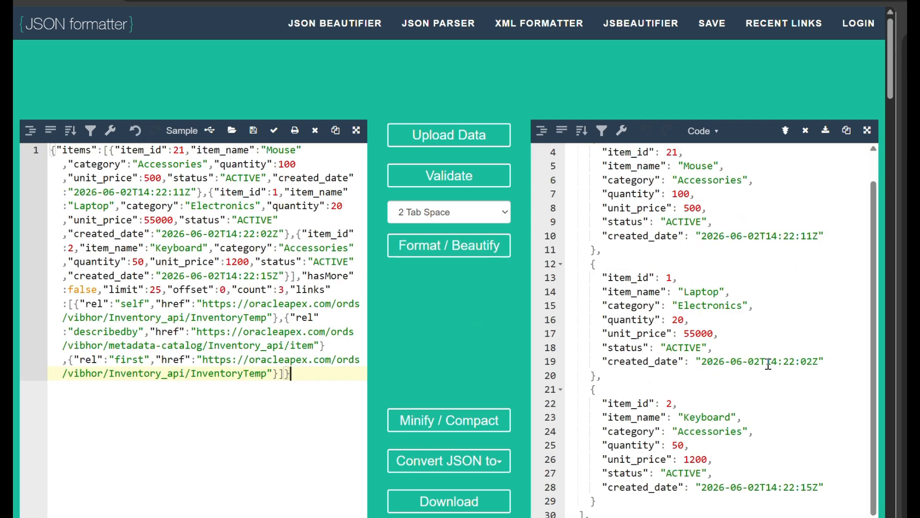
scroll(768, 364, "down", 3)
scroll(768, 364, "down", 4)
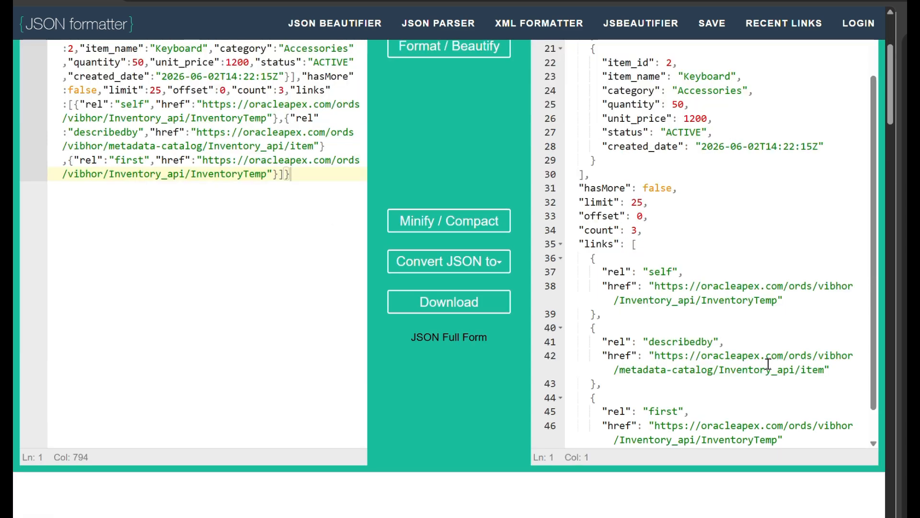
- Examine the item records and the "self" and "first" link URLs in the formatted JSON, and return to the GET handler in Oracle APEX
scroll(768, 364, "up", 9)
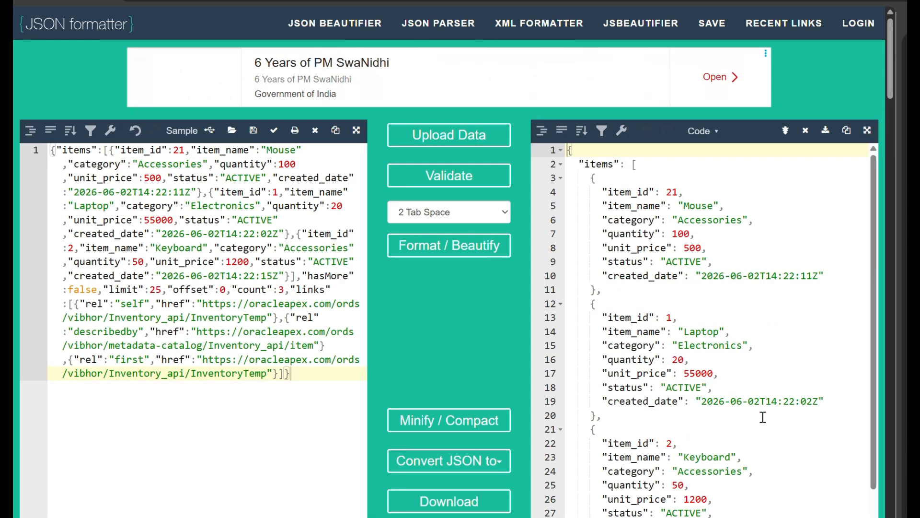
scroll(763, 417, "down", 5)
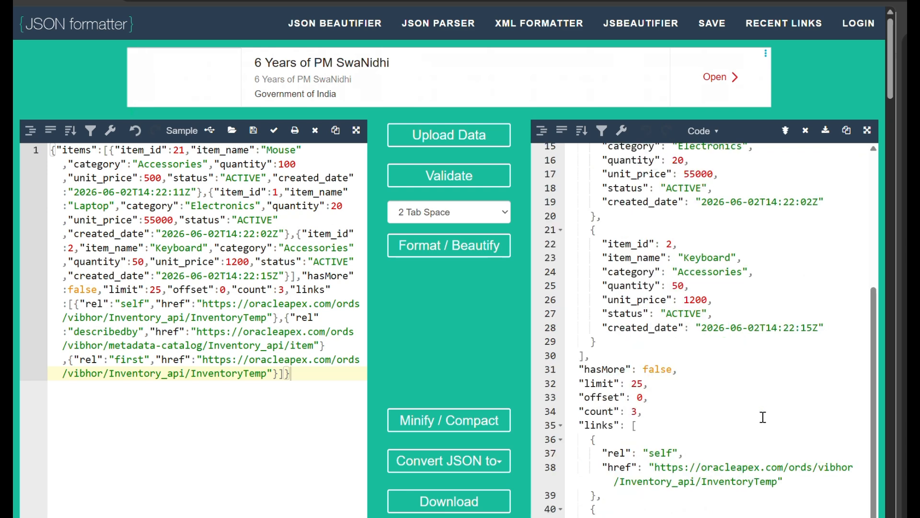
scroll(764, 417, "down", 2)
left_click(603, 379)
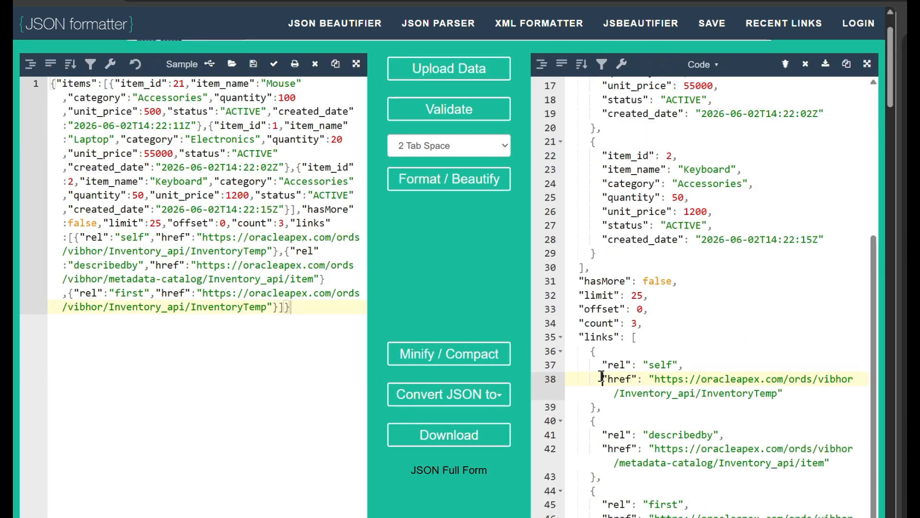
left_click(806, 394, "shift")
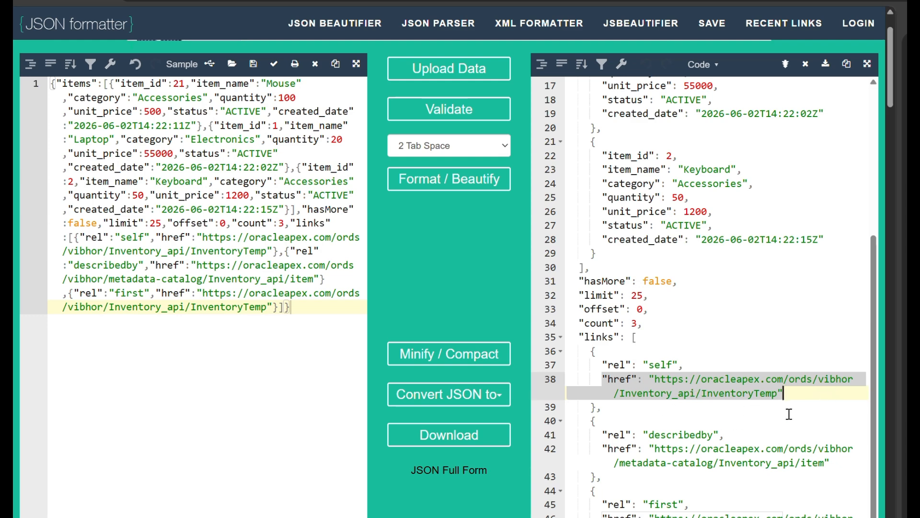
scroll(789, 413, "down", 5)
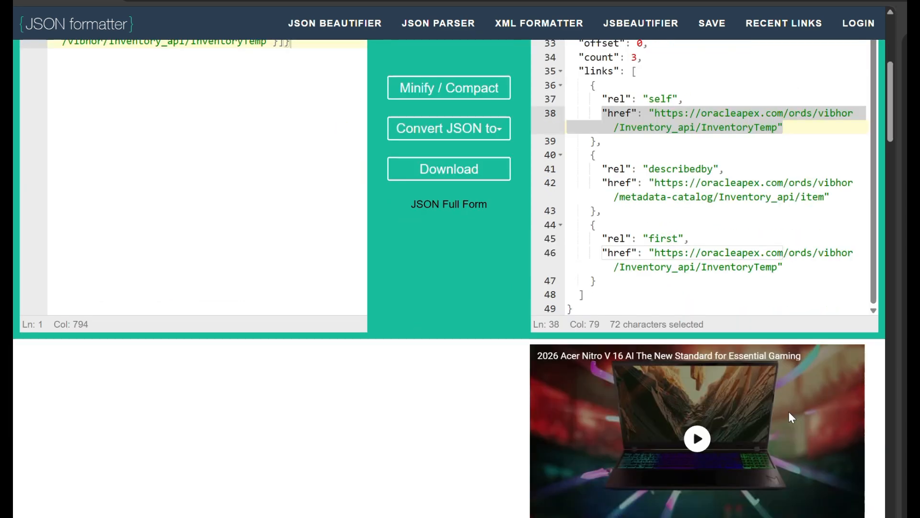
left_click_drag(598, 254, 788, 284)
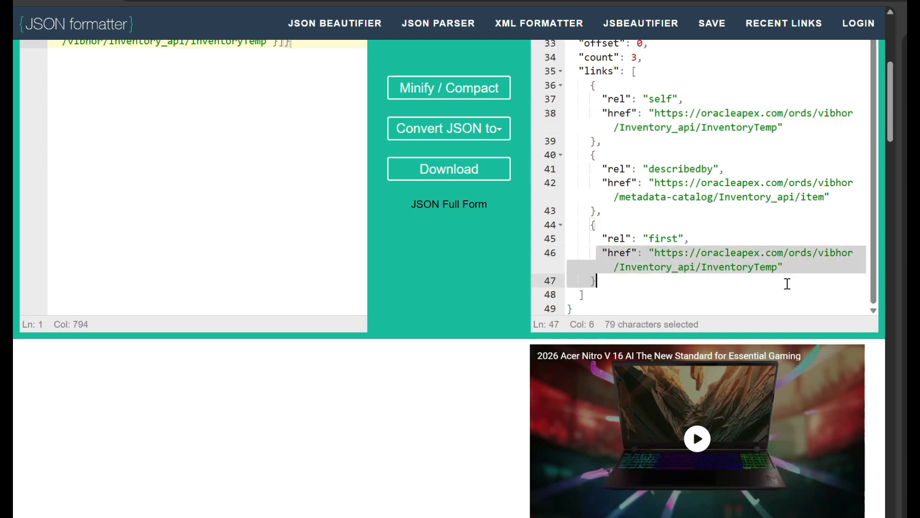
scroll(705, 308, "up", 12)
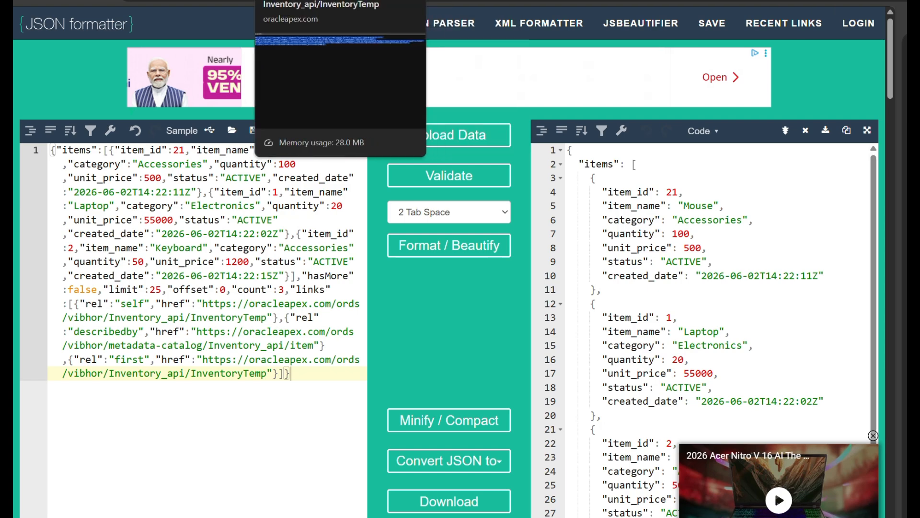
left_click(168, 1)
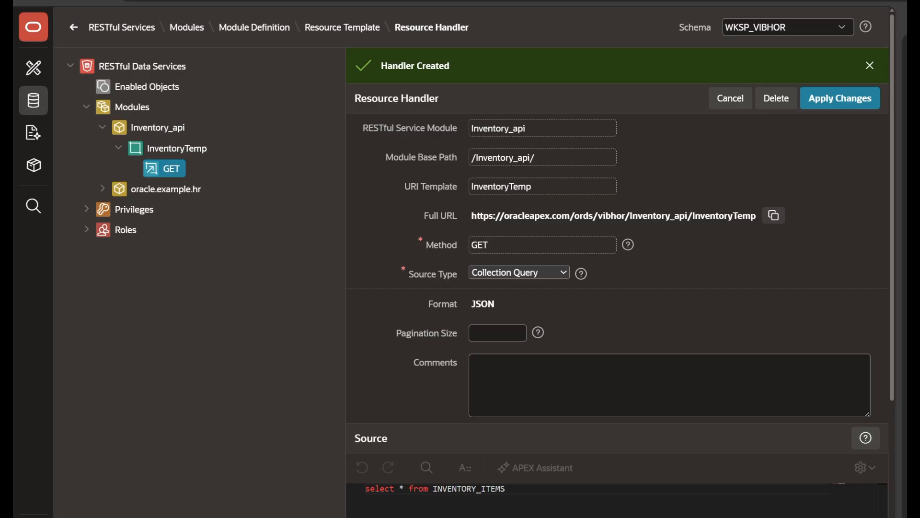